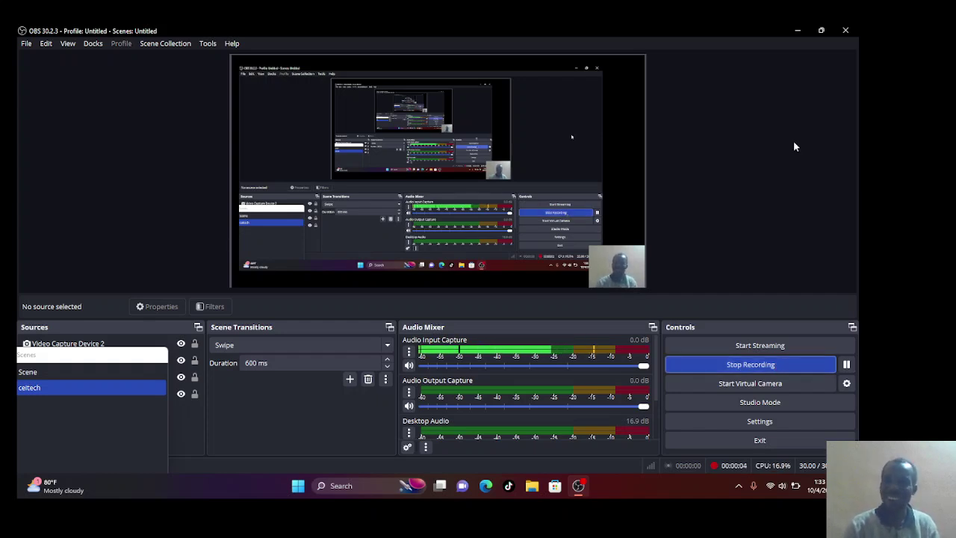
Minimize the recording OBS Studio window to show the Windows desktop
{"action": "left_click", "coordinate": [797, 30]}
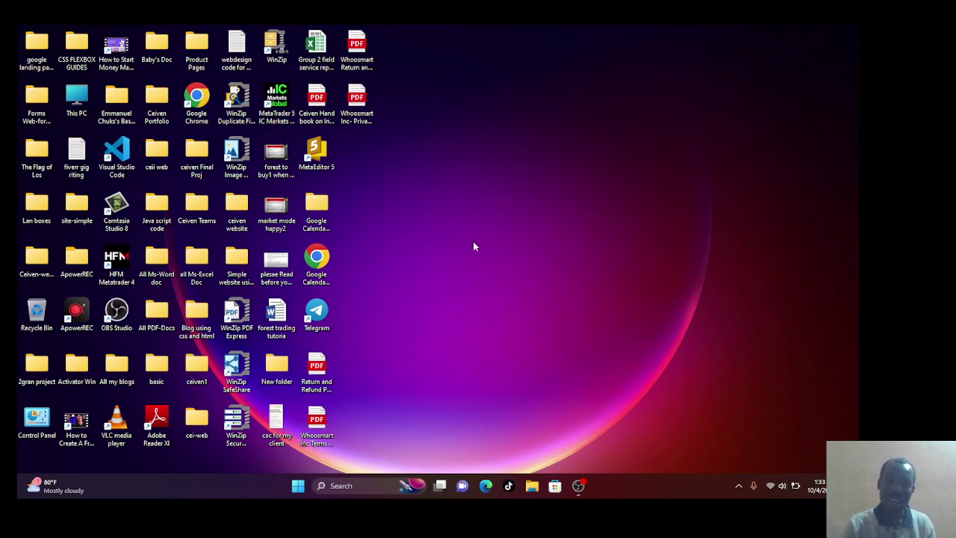
Launch Edge from the taskbar, restoring the Audacity Download for Windows tab
{"action": "left_click", "coordinate": [486, 486]}
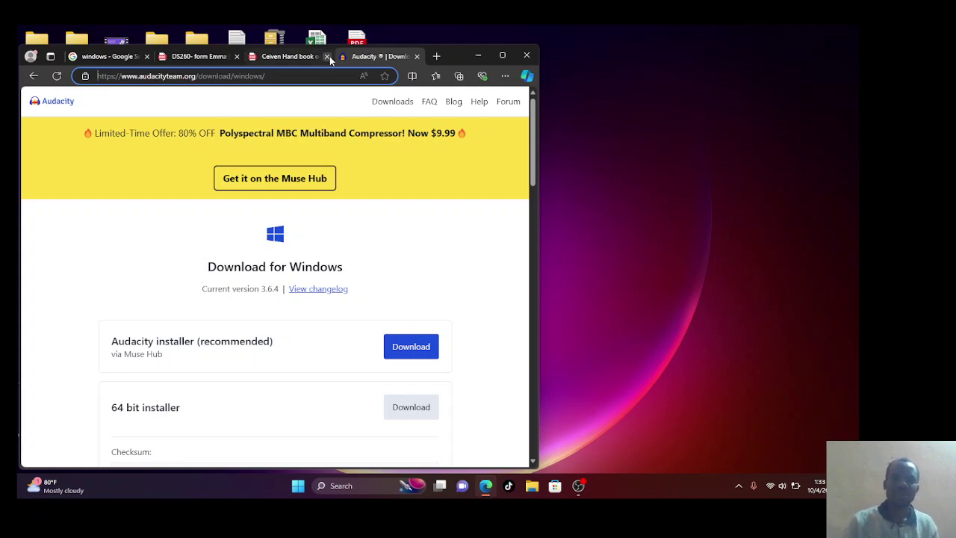
Switch to the Ceiven Hand book PDF tab showing page 54
{"action": "left_click", "coordinate": [298, 58]}
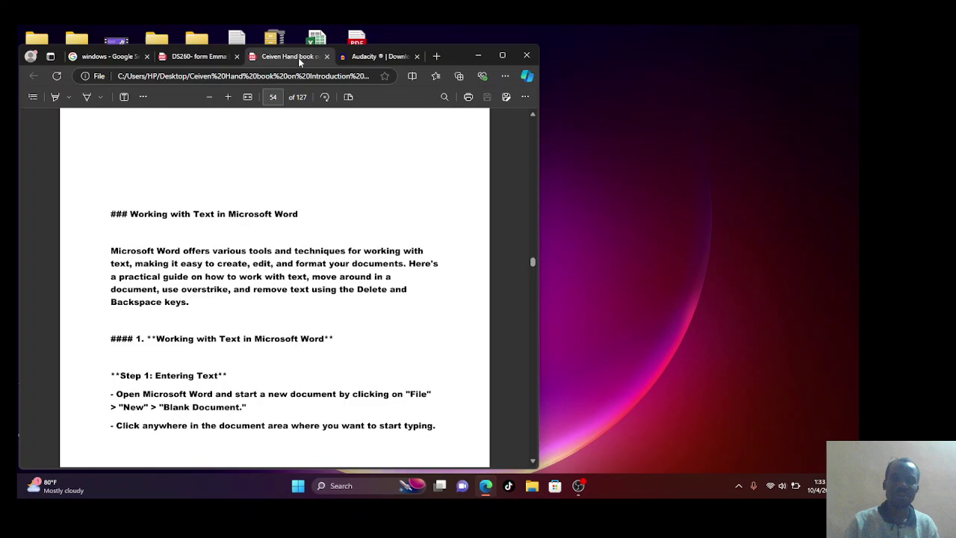